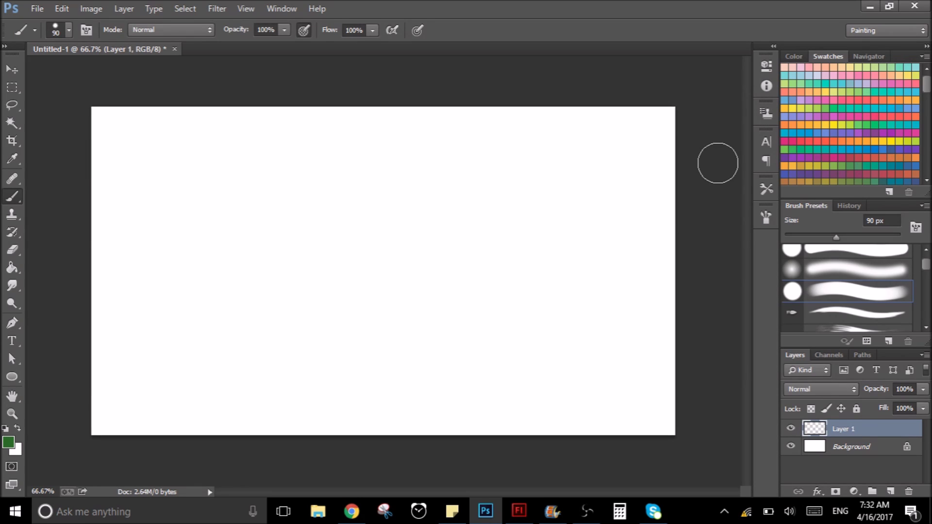
Set the foreground colour to green #318831 and brush a blob left of centre.
left_click(11, 446)
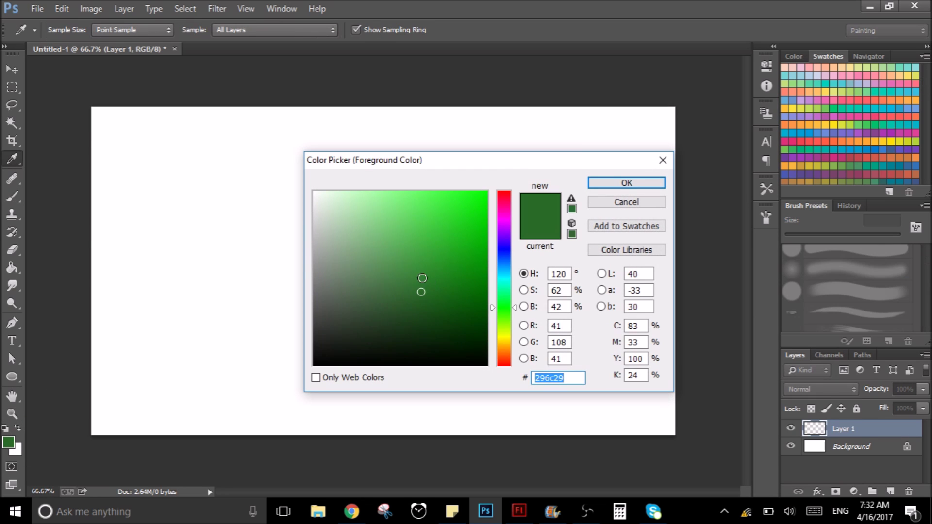
left_click_drag(422, 278, 425, 272)
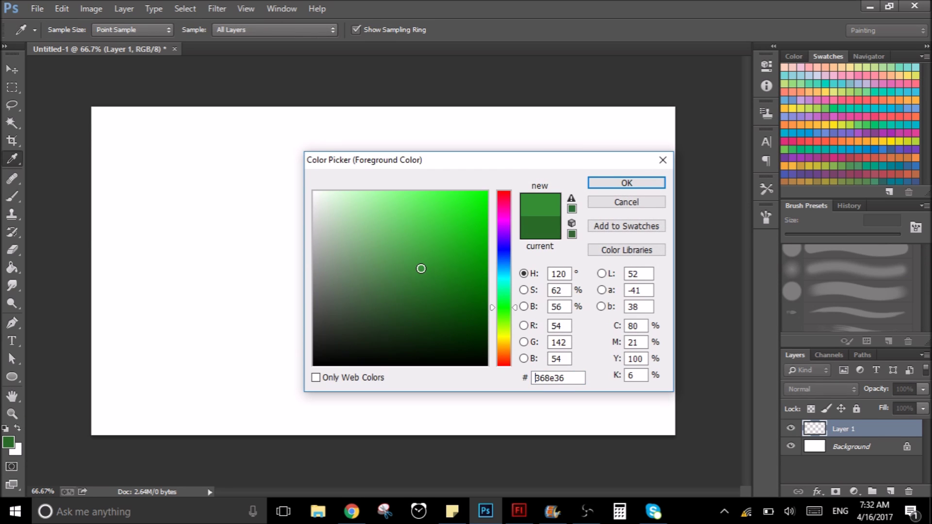
left_click(626, 182)
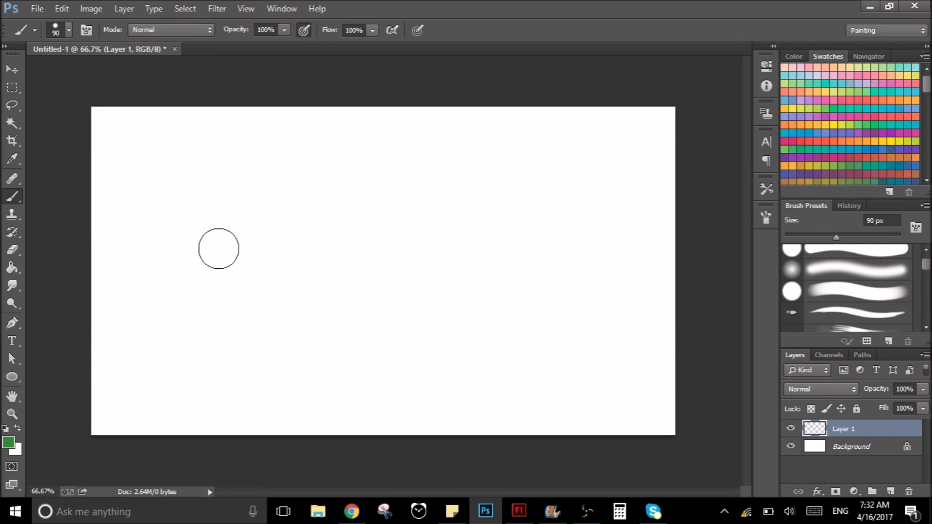
mouse_move(218, 248)
left_mouse_down()
mouse_move(215, 265)
mouse_move(260, 274)
left_mouse_up()
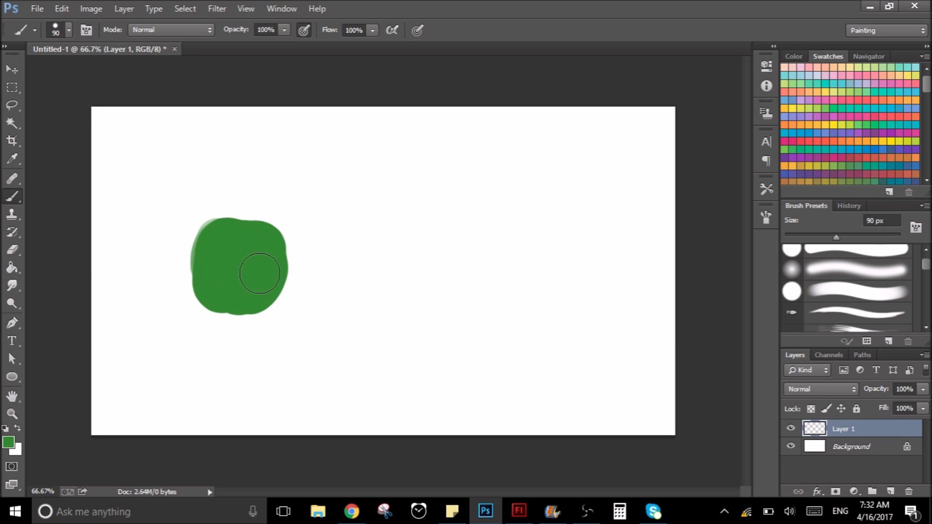
left_click(9, 442)
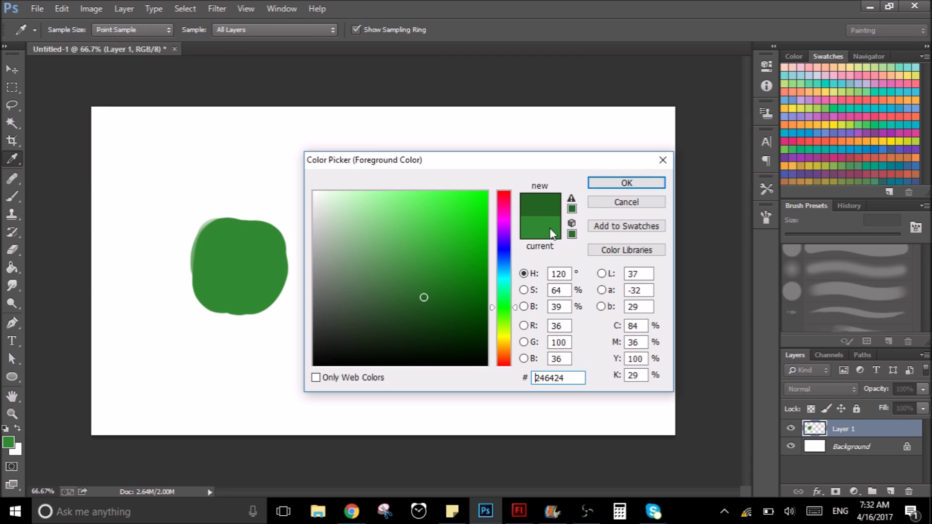
Keep the same green, undo a stray stroke and extend the blob rightward.
left_click(626, 183)
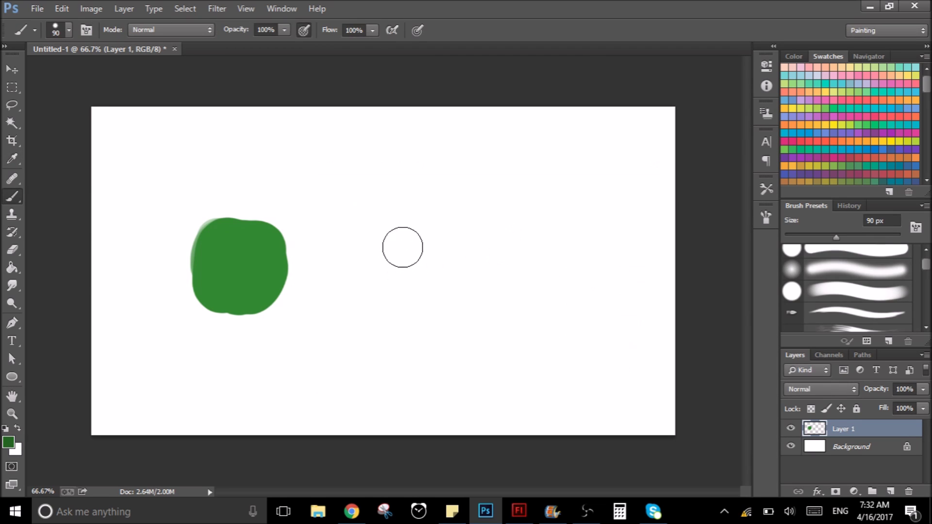
left_click_drag(404, 241, 399, 269)
key("ctrl+z")
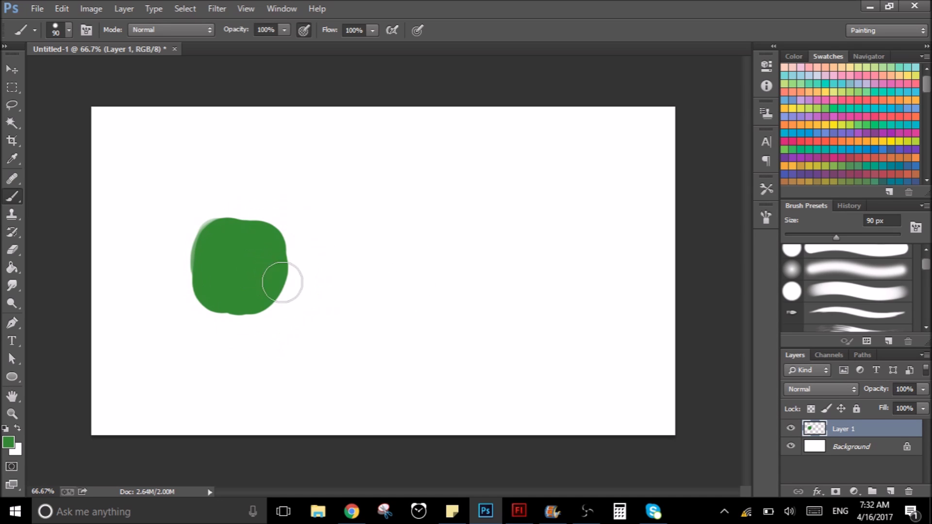
left_click_drag(282, 280, 257, 301)
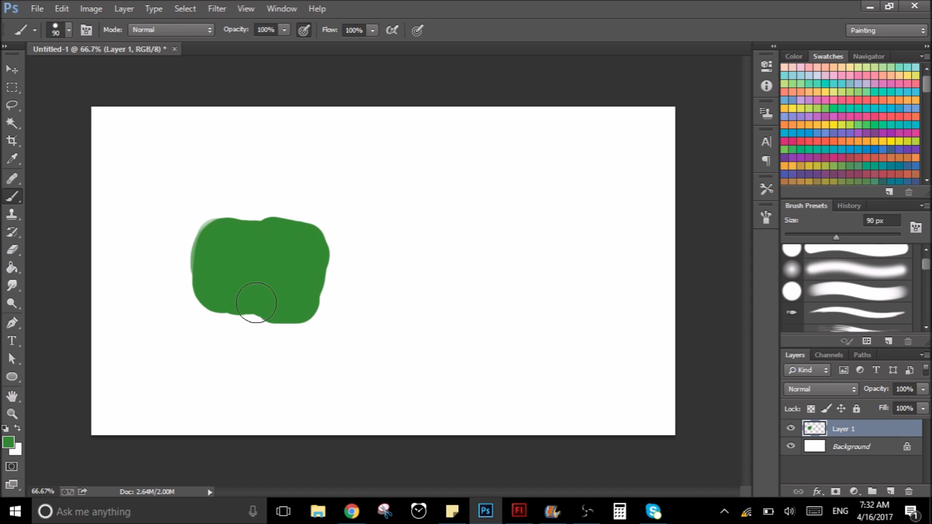
Paint a darker green #256325 block right of the light one, then sample the lighter green.
left_click(9, 442)
type("256325")
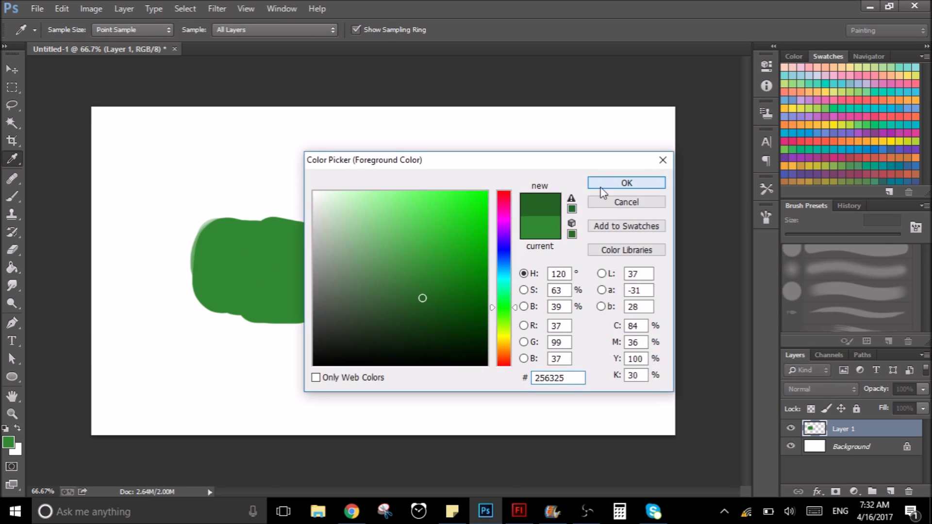
key("Return")
mouse_move(335, 308)
left_mouse_down()
mouse_move(349, 237)
mouse_move(343, 314)
mouse_move(415, 312)
mouse_move(419, 232)
mouse_move(364, 233)
mouse_move(368, 265)
left_mouse_up()
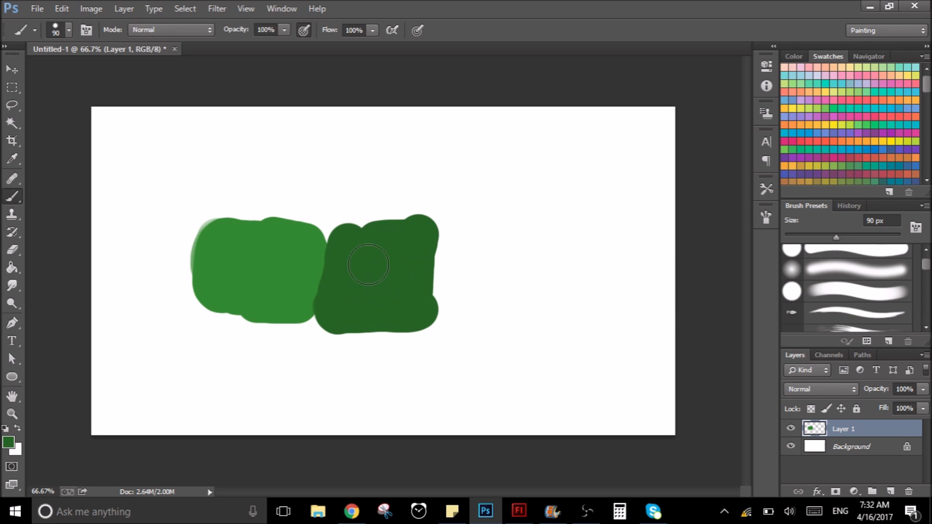
key("alt")
left_click(319, 267, "alt")
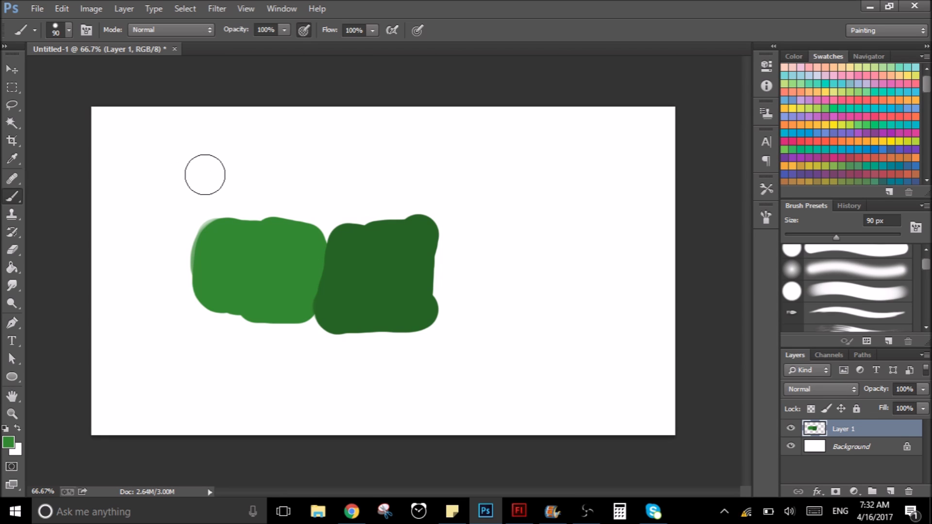
left_click_drag(259, 135, 372, 161)
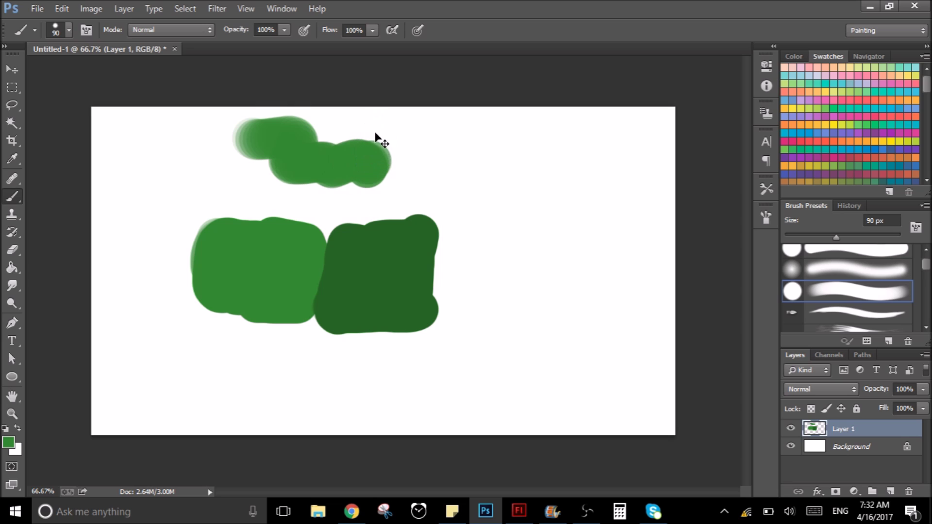
key("ctrl+z")
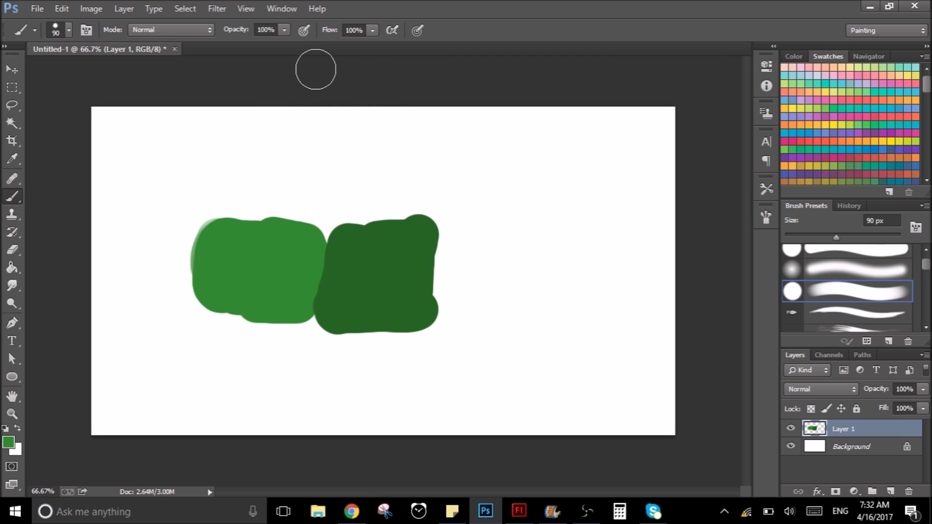
left_click(303, 31)
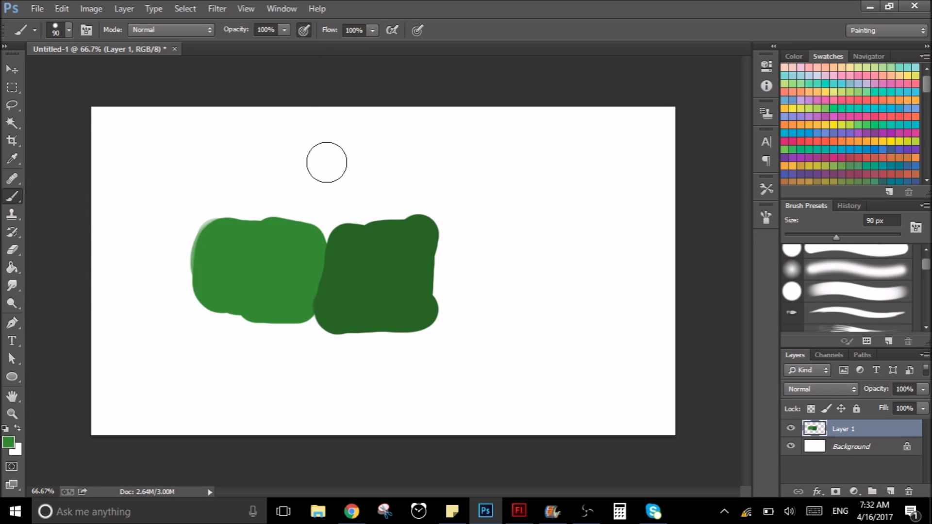
left_click_drag(255, 154, 349, 146)
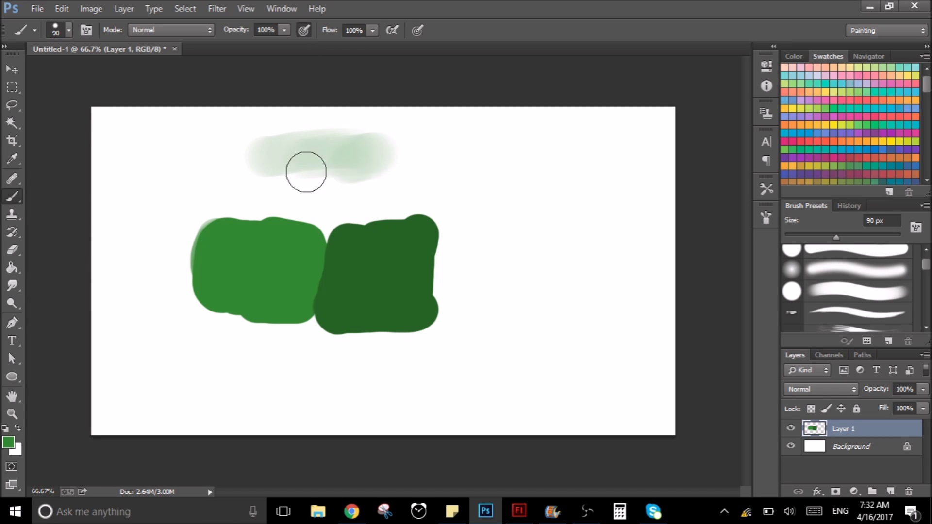
mouse_move(291, 170)
left_mouse_down()
mouse_move(350, 156)
mouse_move(376, 177)
mouse_move(366, 153)
mouse_move(335, 175)
mouse_move(314, 157)
mouse_move(437, 168)
mouse_move(510, 208)
left_mouse_up()
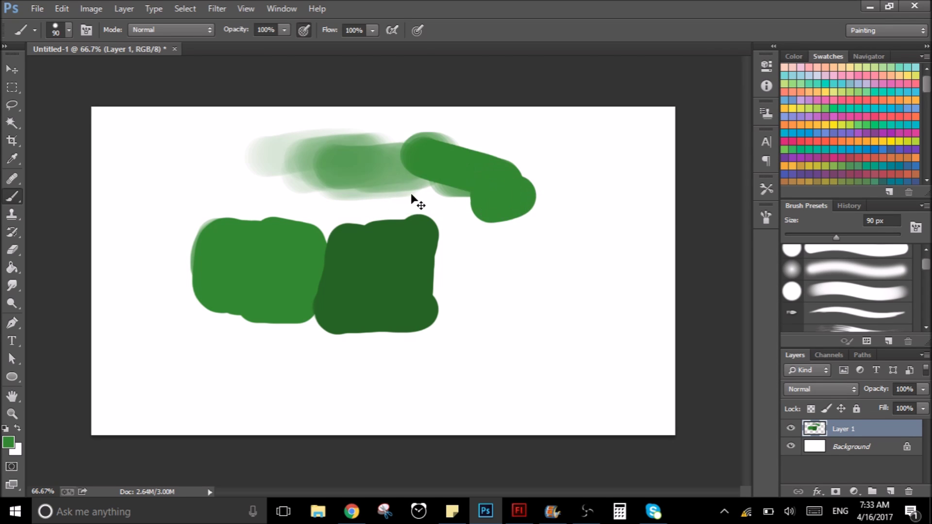
key("ctrl+alt+z")
key("ctrl+alt+z")
key("ctrl+alt+z")
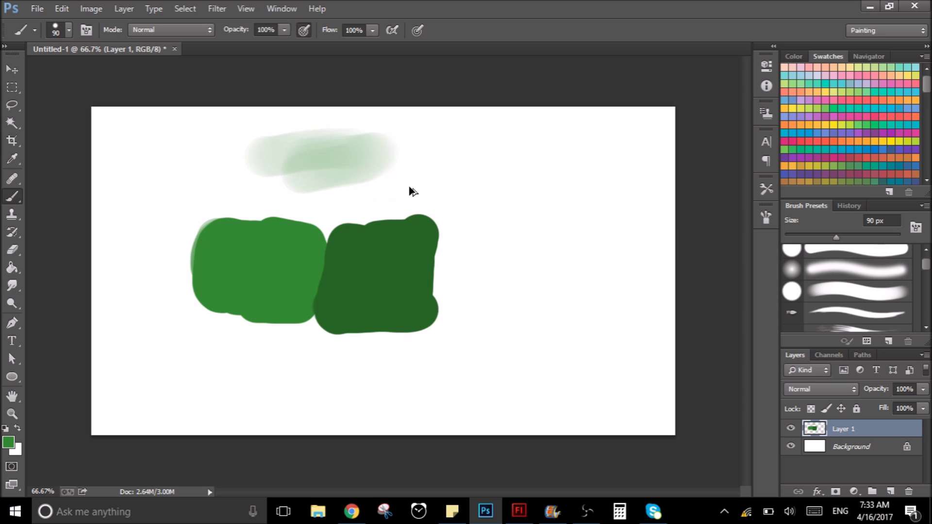
key("ctrl+alt+z")
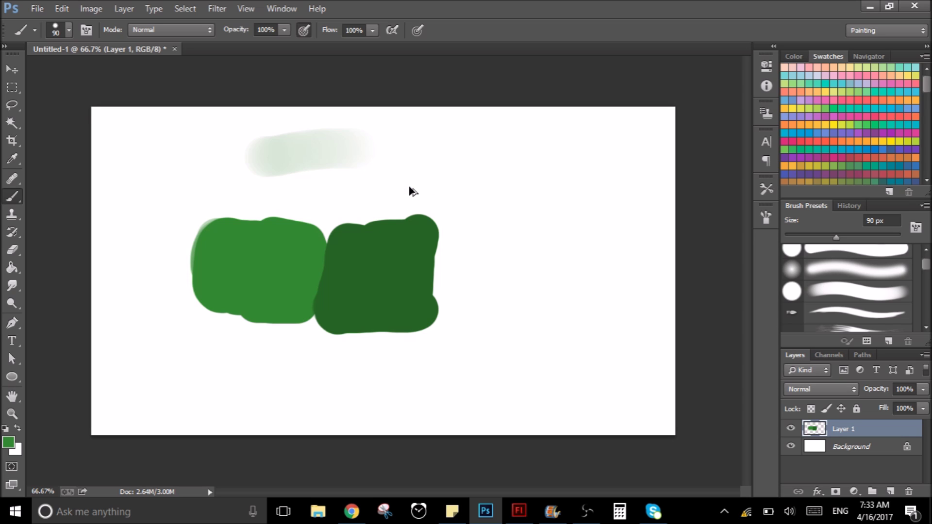
key("ctrl+alt+z")
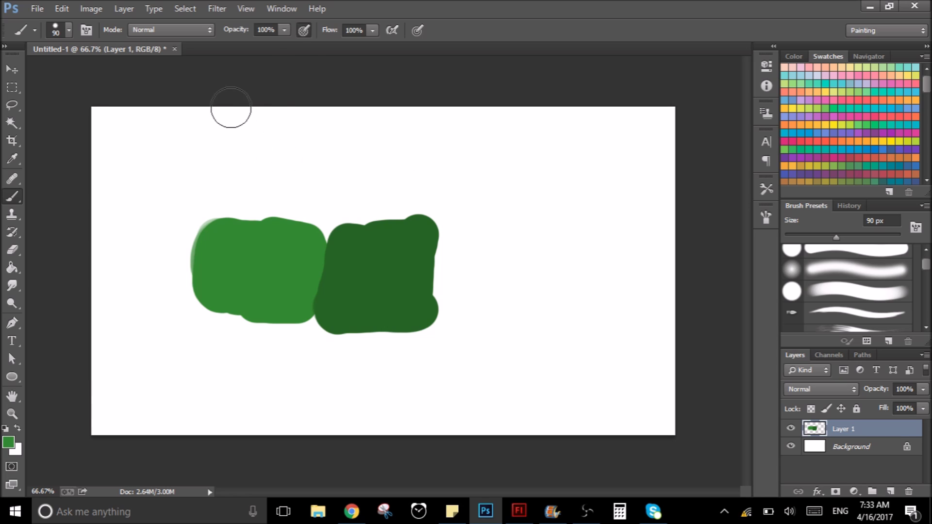
left_click(284, 30)
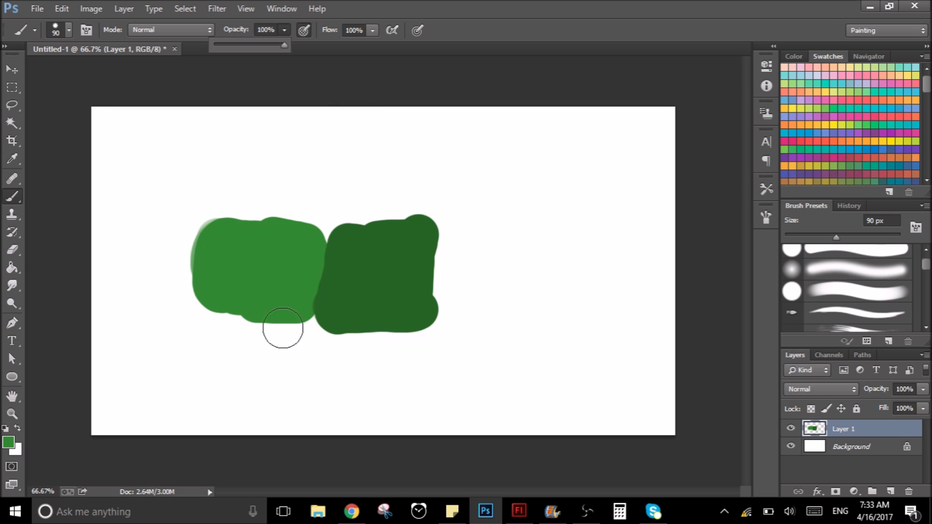
left_click(13, 69)
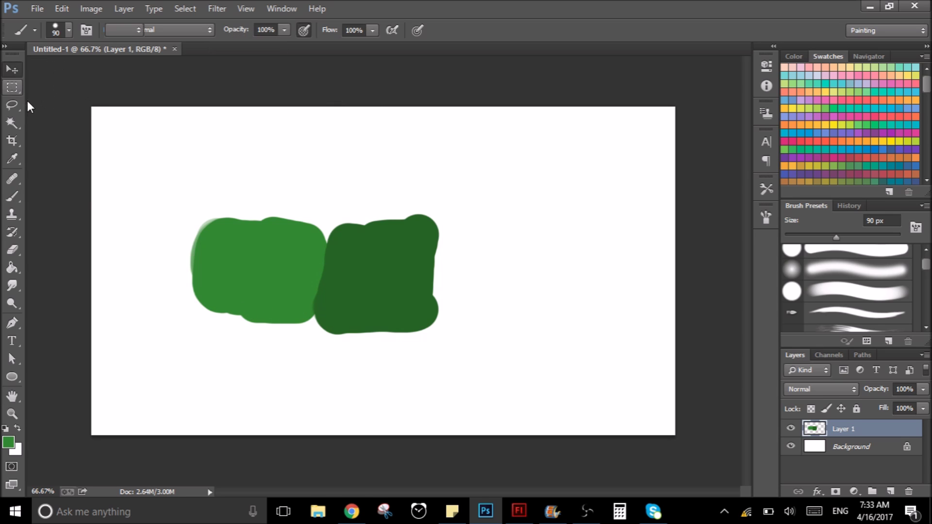
key("b")
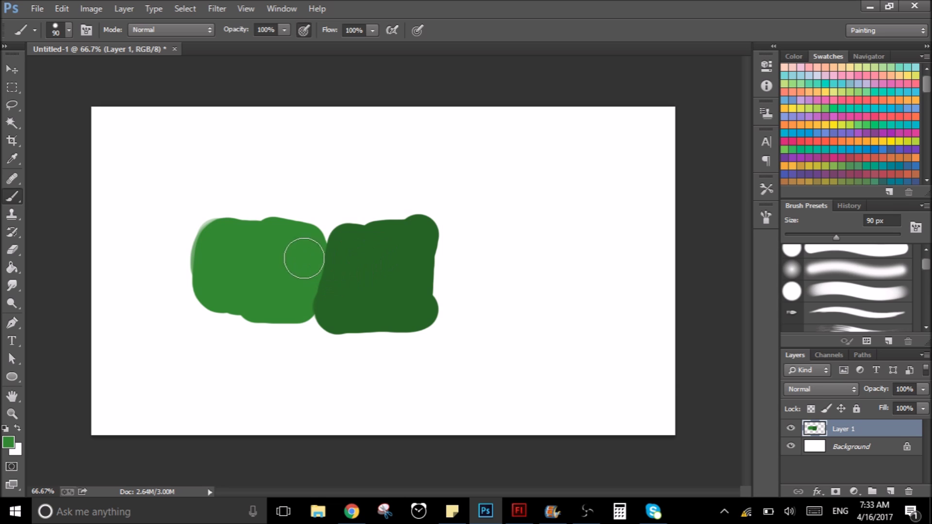
key("z")
left_click_drag(329, 276, 342, 276)
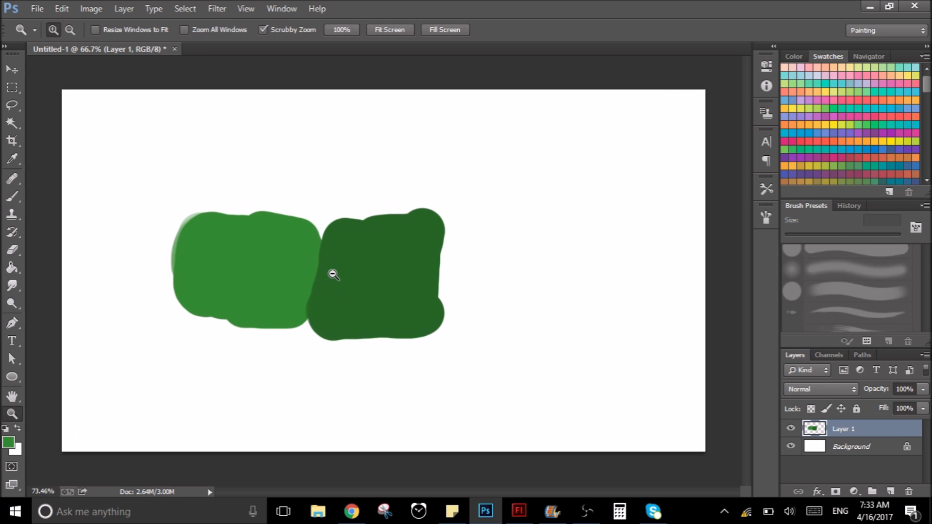
key("b")
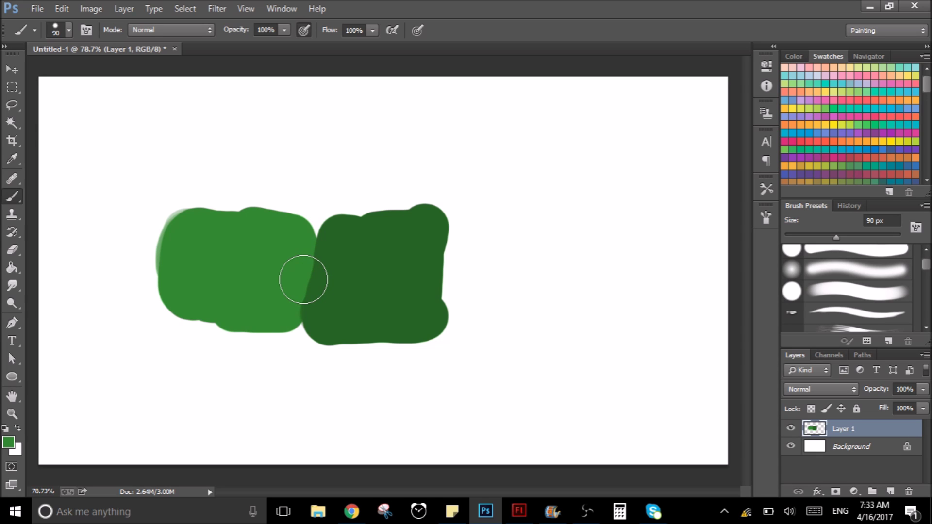
Blend light and dark green strokes across the seam between the two blocks.
left_click_drag(304, 280, 359, 255)
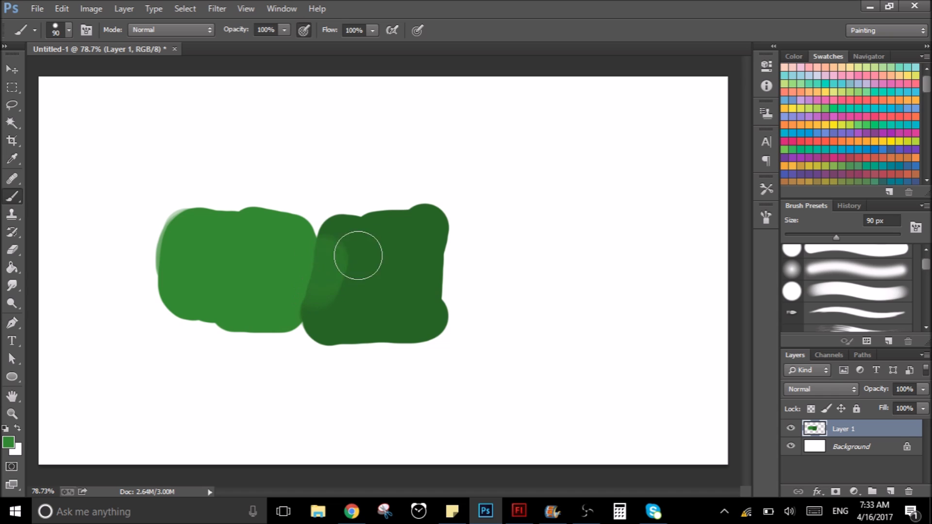
left_click(326, 264, "alt")
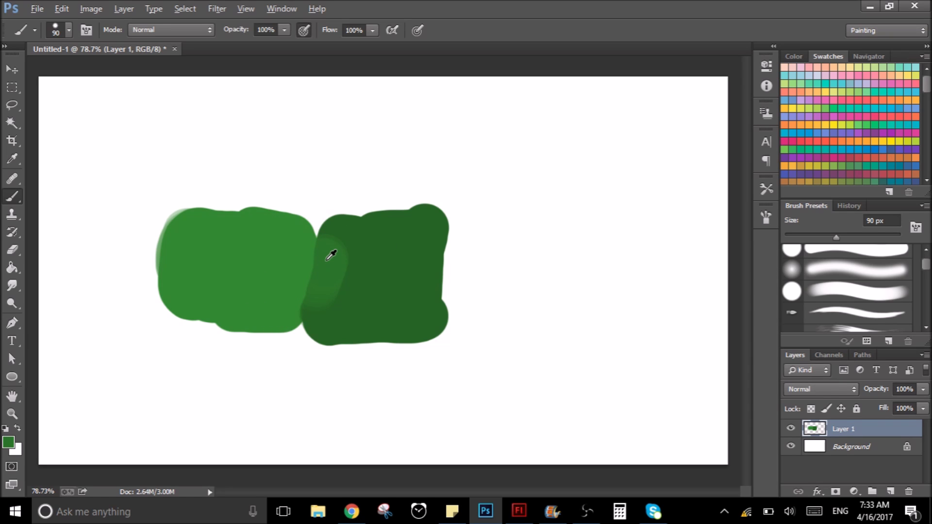
left_click_drag(321, 269, 306, 277)
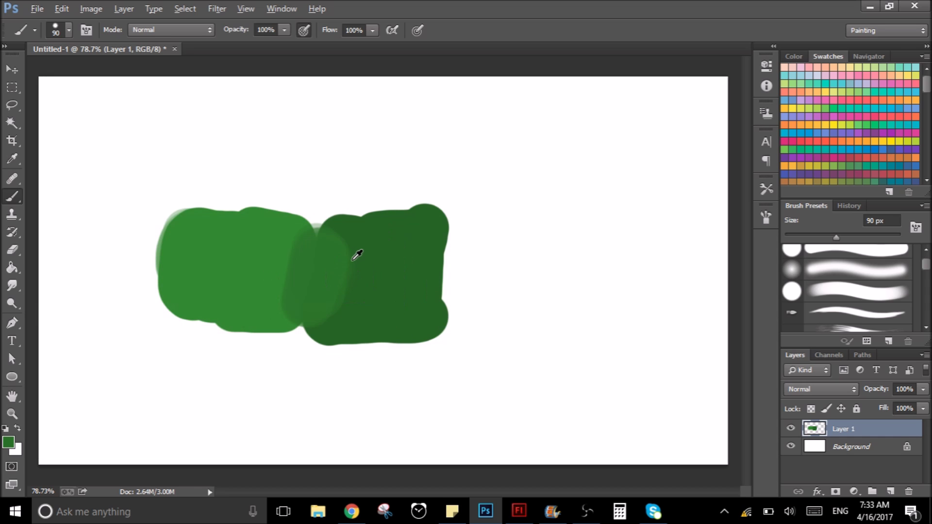
left_click(339, 277)
left_click(295, 248)
left_click_drag(275, 295, 266, 287)
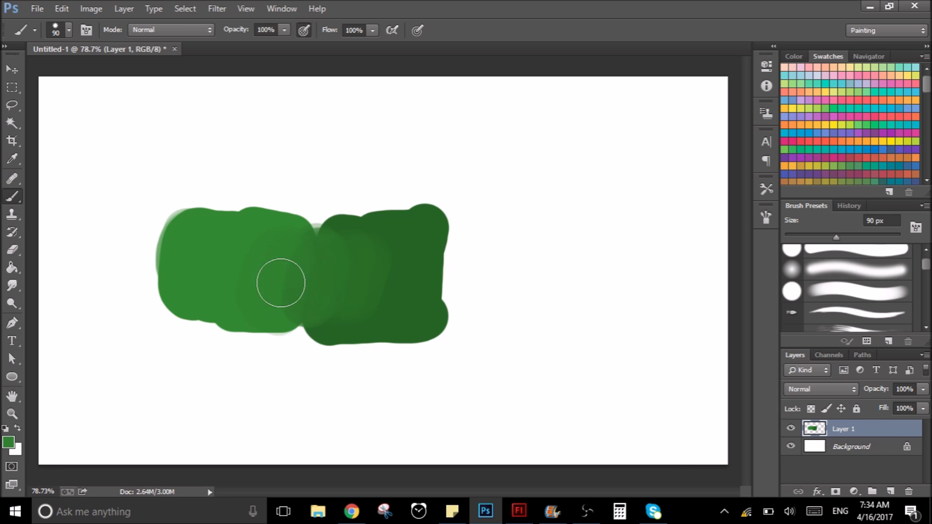
Resample the darker green and paint it inside the right blob.
left_click(297, 274)
left_click(316, 274, "alt")
left_click(349, 233, "alt")
left_click_drag(352, 255, 382, 302)
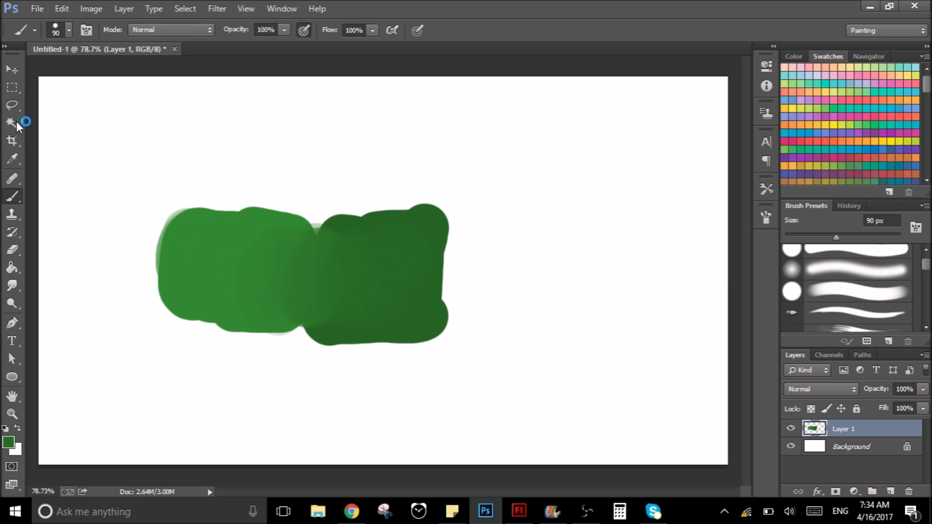
left_click(11, 87)
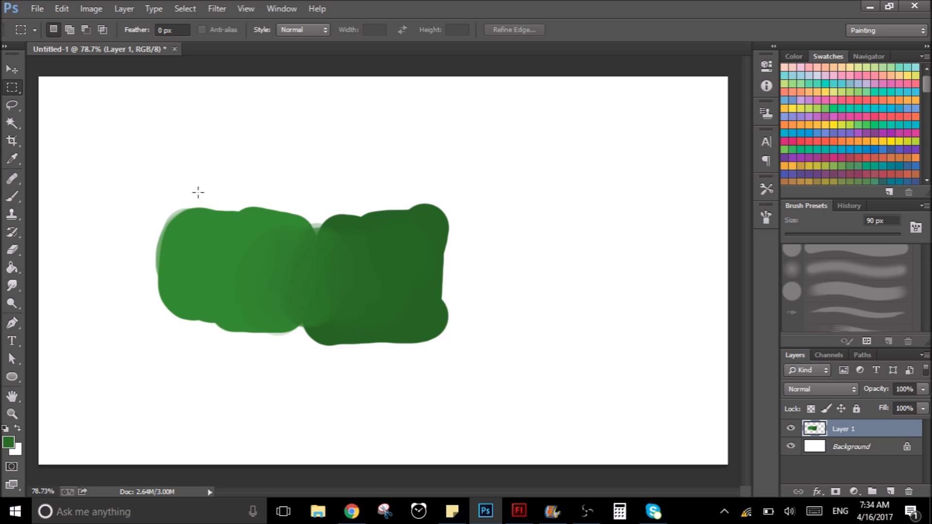
Delete the top and bottom strips of green paint and clear the selection.
left_click_drag(155, 195, 474, 250)
key("Delete")
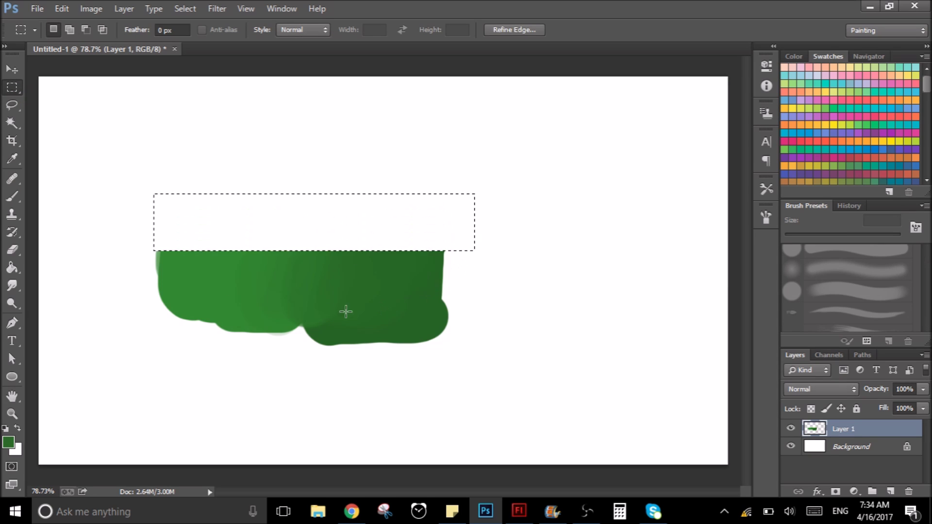
left_click_drag(143, 368, 477, 299)
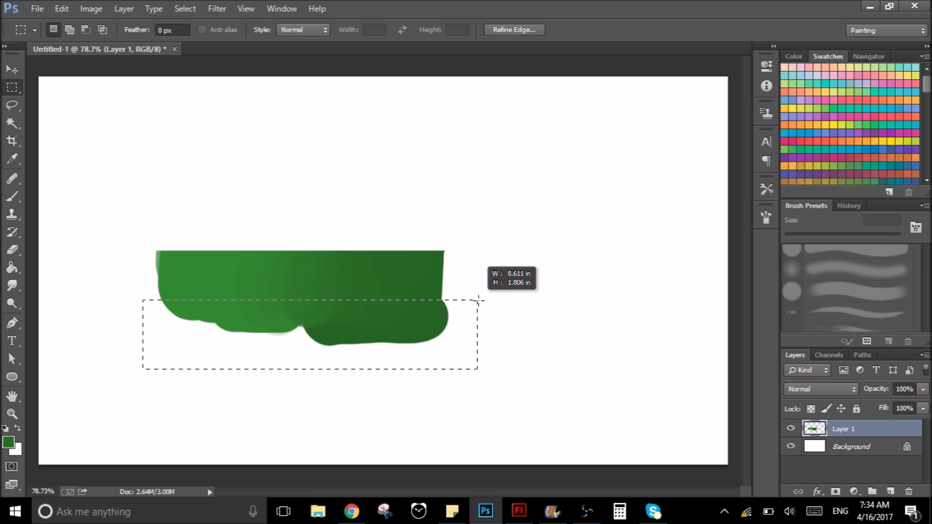
key("Delete")
key("ctrl+d")
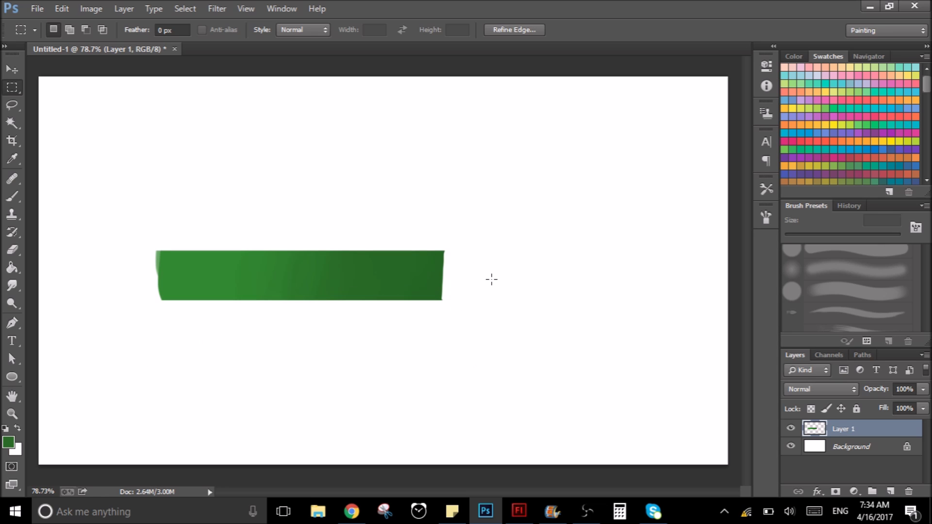
left_click(492, 279)
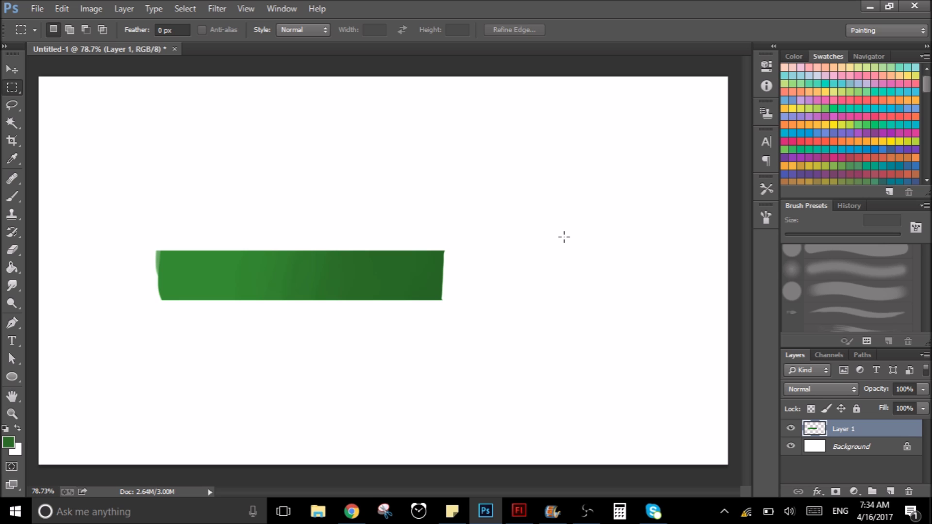
Select and delete the remaining green bar, then deselect.
left_click(12, 195)
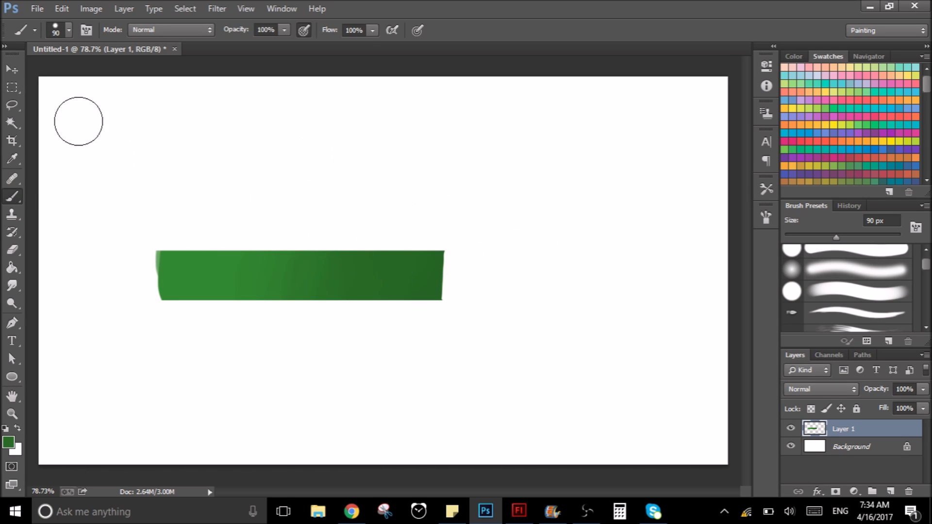
left_click(12, 88)
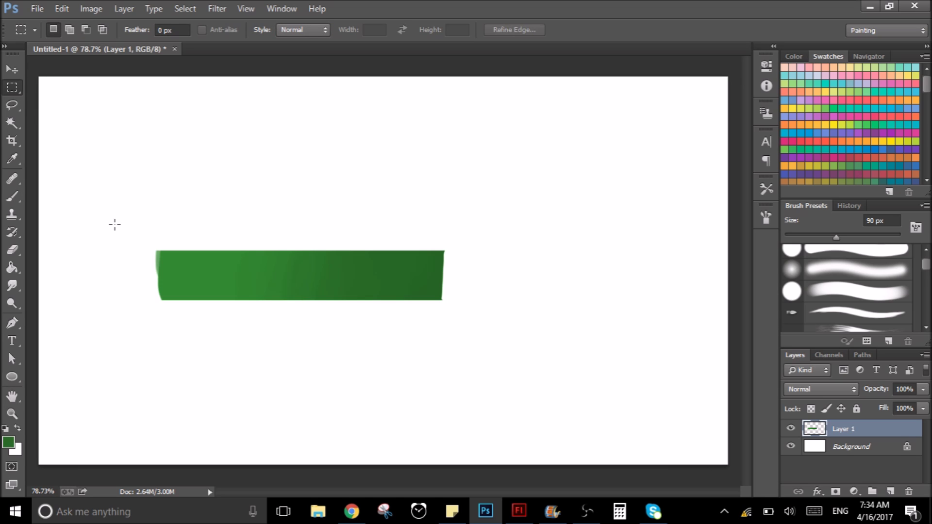
left_click_drag(118, 234, 491, 322)
key("Delete")
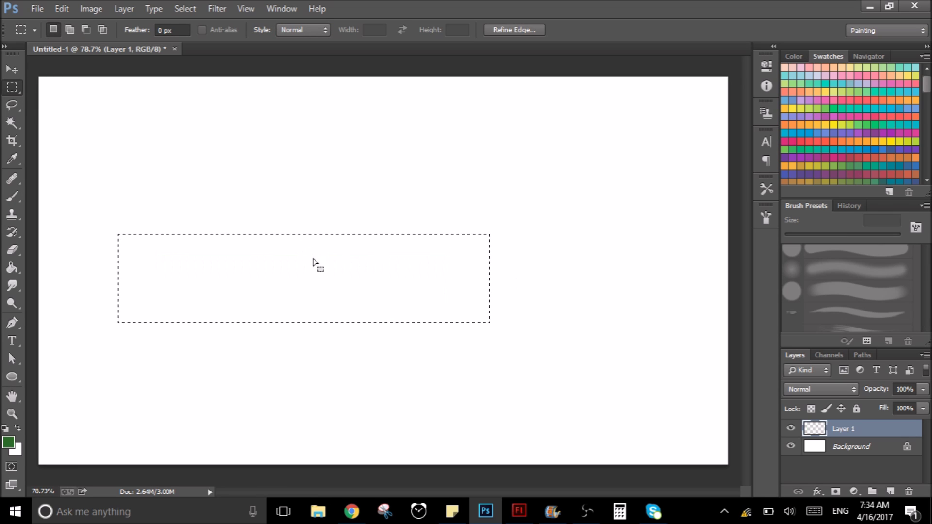
key("ctrl+d")
Paint a rounded base block in a lighter green, then pick a darker shading green.
left_click(13, 195)
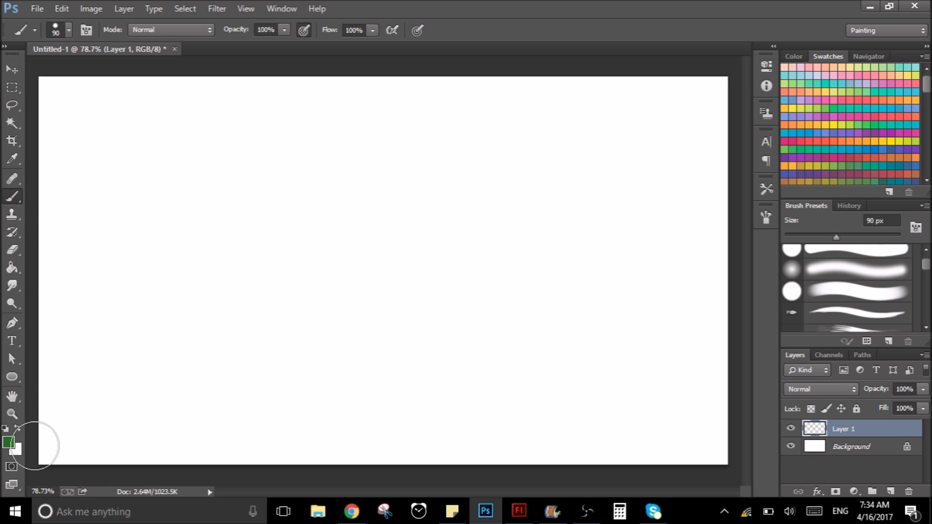
left_click(9, 441)
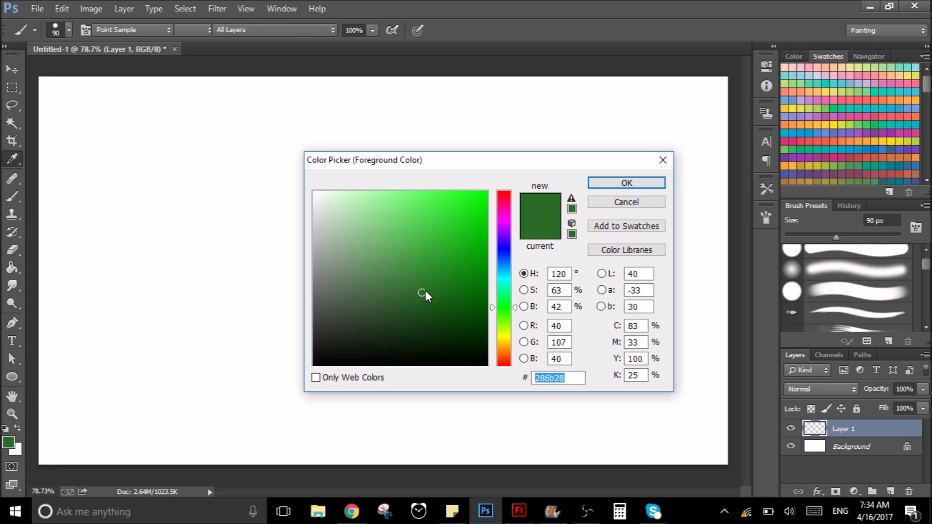
left_click(424, 268)
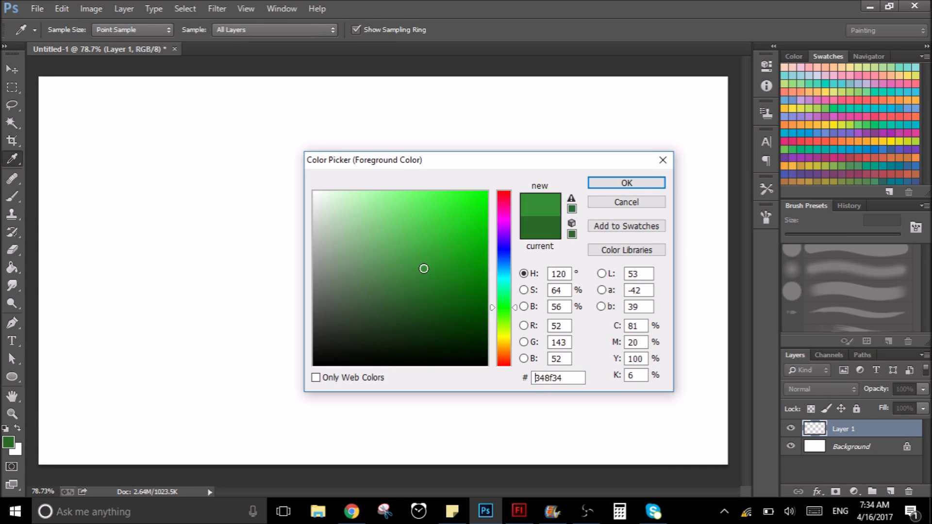
left_click(425, 270)
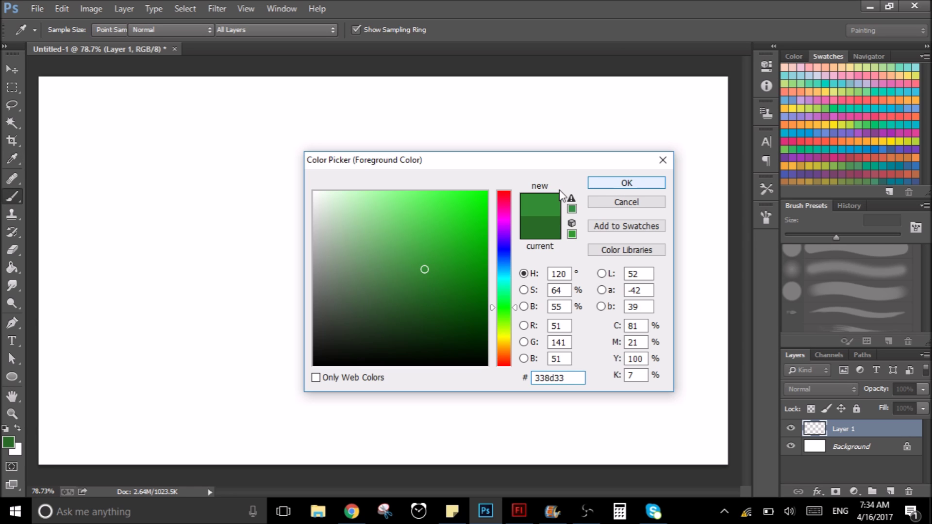
left_click(626, 183)
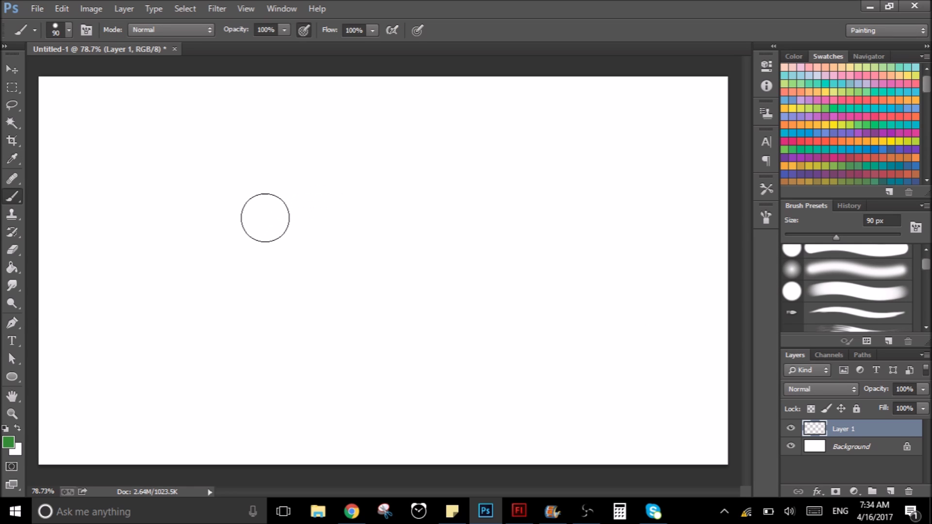
mouse_move(247, 214)
left_mouse_down()
mouse_move(275, 212)
mouse_move(396, 326)
mouse_move(257, 216)
mouse_move(393, 237)
mouse_move(259, 328)
mouse_move(364, 324)
mouse_move(299, 339)
mouse_move(419, 360)
mouse_move(448, 273)
mouse_move(437, 209)
mouse_move(306, 226)
mouse_move(258, 284)
mouse_move(273, 327)
mouse_move(392, 358)
mouse_move(430, 342)
left_mouse_up()
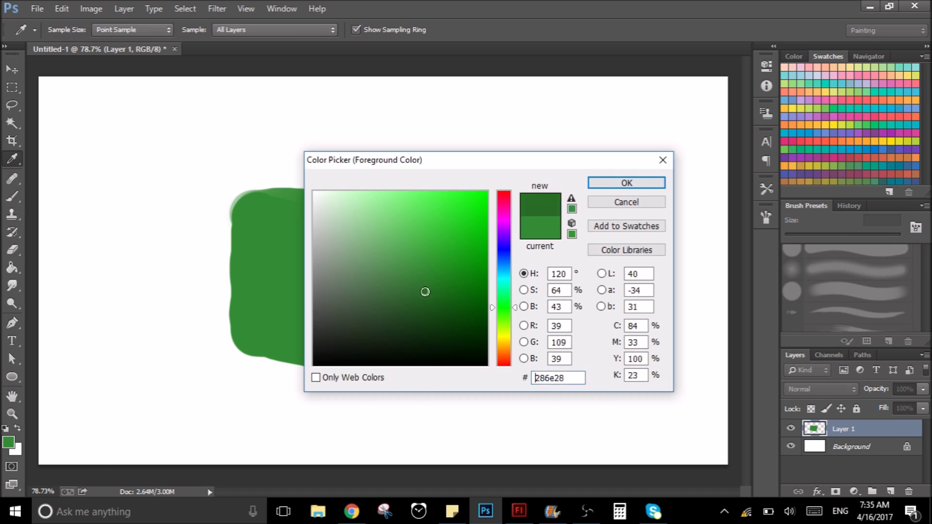
left_click_drag(426, 291, 424, 289)
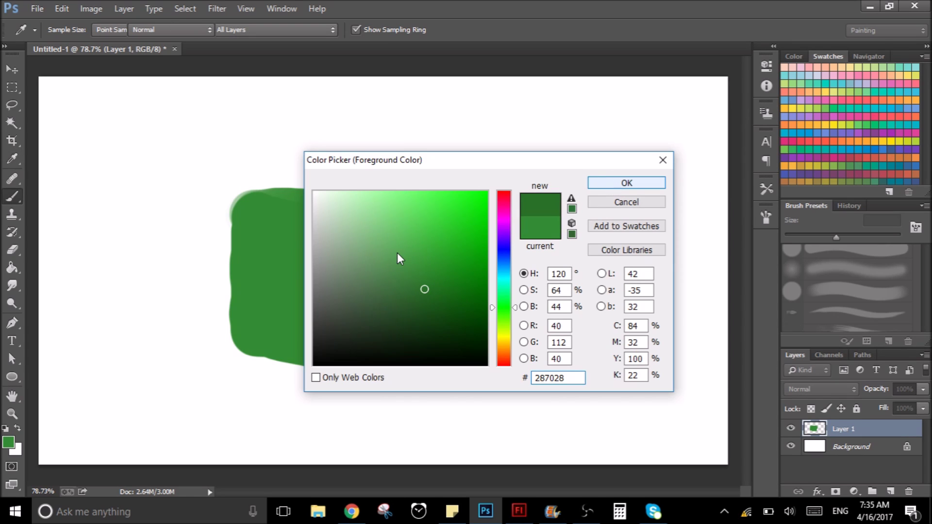
Paint darker green shading along the block's bottom and right edges.
key("Return")
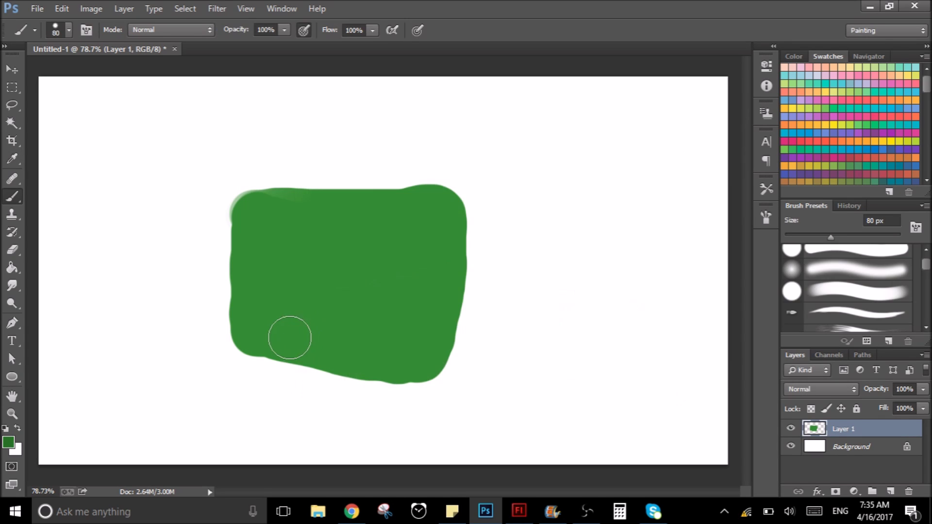
mouse_move(290, 335)
left_mouse_down()
mouse_move(271, 339)
mouse_move(399, 367)
mouse_move(434, 356)
mouse_move(447, 262)
left_mouse_up()
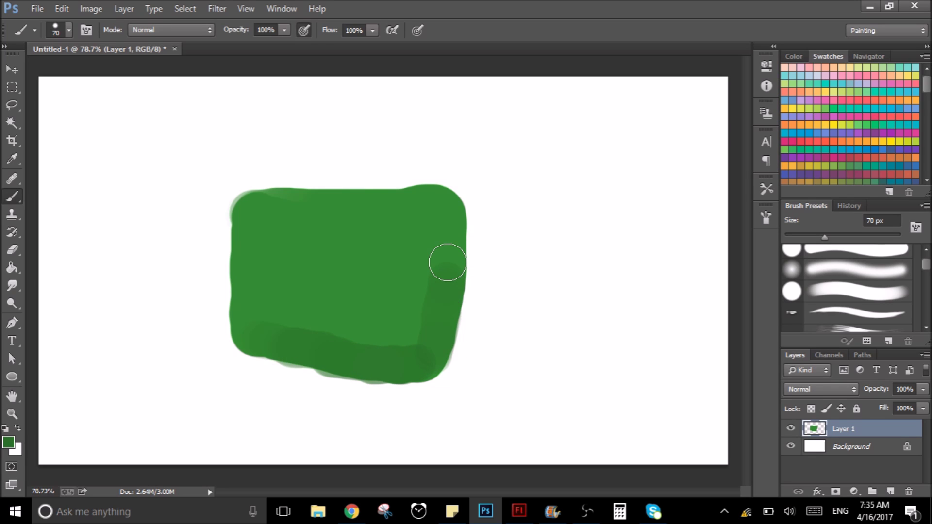
mouse_move(448, 262)
left_mouse_down()
mouse_move(452, 215)
mouse_move(335, 360)
mouse_move(419, 332)
mouse_move(375, 343)
mouse_move(377, 321)
mouse_move(357, 344)
mouse_move(428, 256)
mouse_move(434, 281)
mouse_move(437, 244)
left_mouse_up()
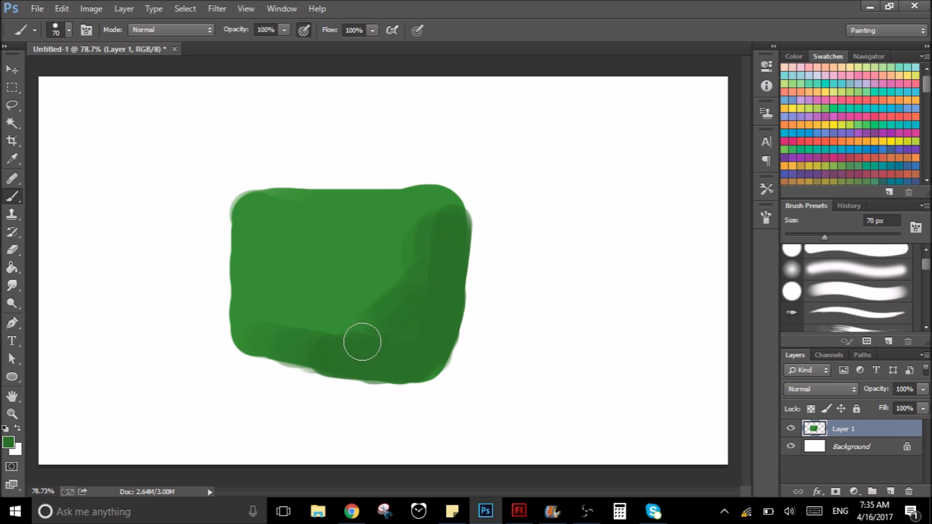
left_click_drag(362, 342, 348, 338)
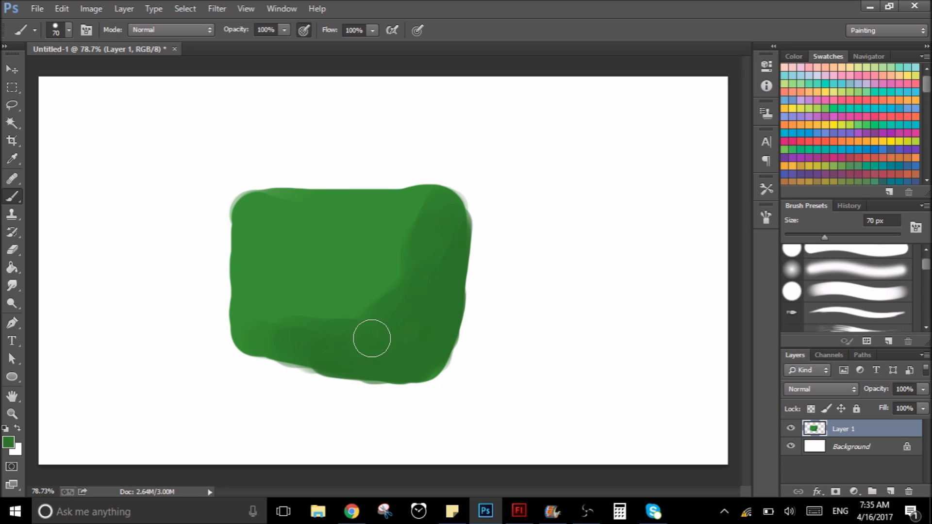
Sample greens from the block and blend the shading along the bottom-left and right side.
left_click(268, 330, "alt")
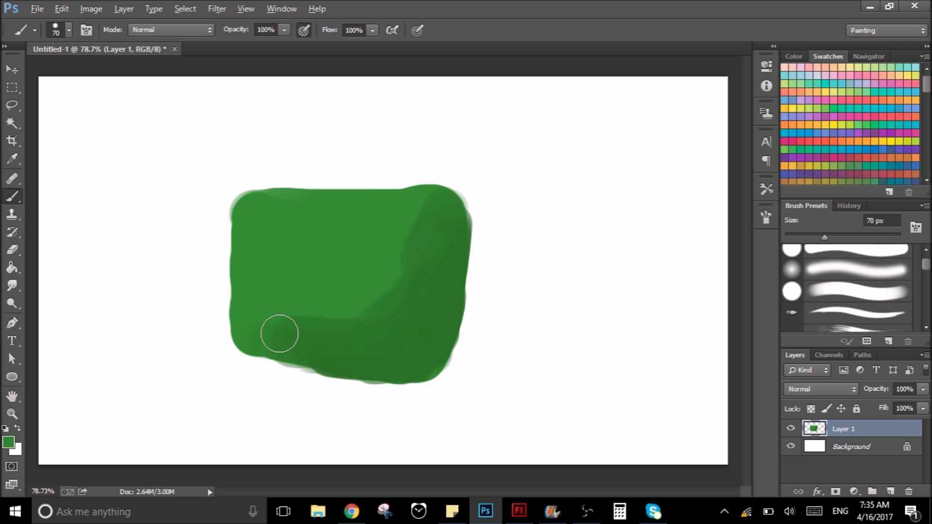
left_click_drag(280, 334, 335, 324)
left_click(333, 342, "alt")
left_click_drag(426, 219, 430, 190)
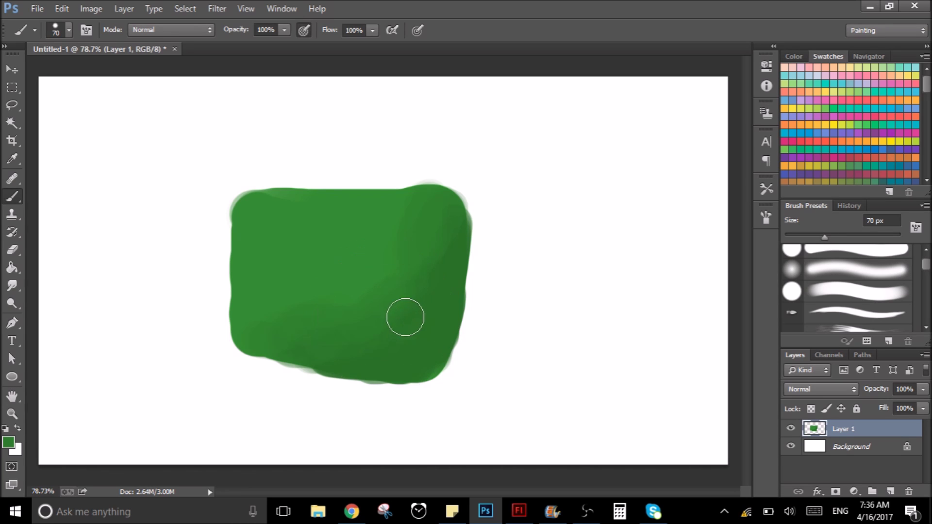
left_click(419, 337, "alt")
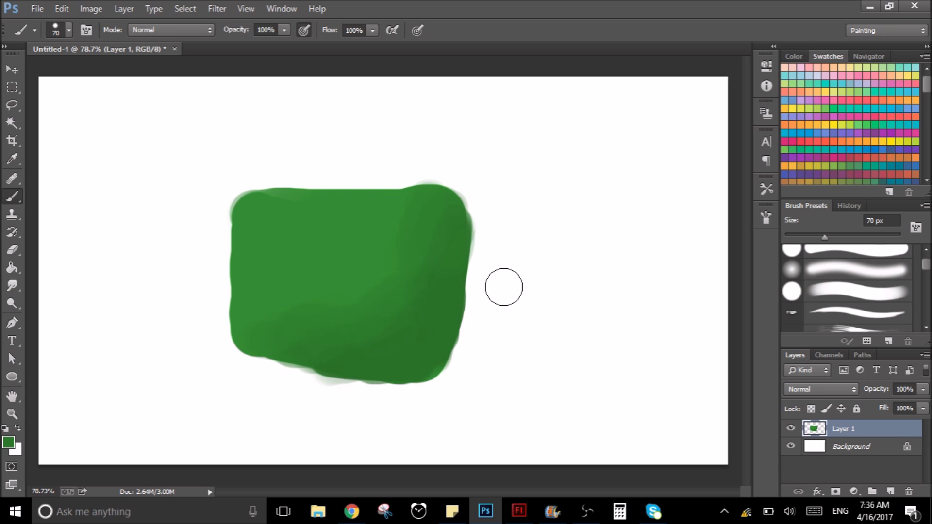
key("z")
scroll(509, 283, "down", 2)
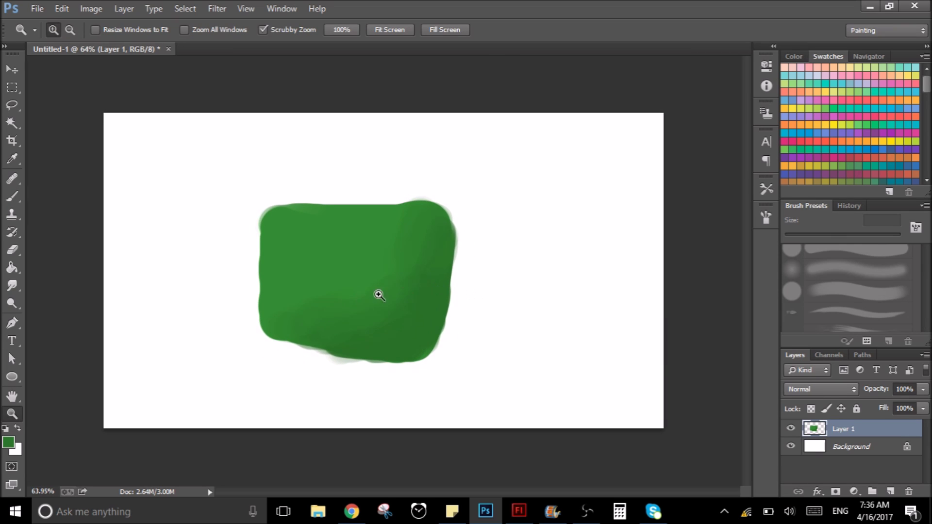
scroll(379, 291, "up", 3)
Zoom out slightly and go back to the Brush to choose a new foreground green.
key("b")
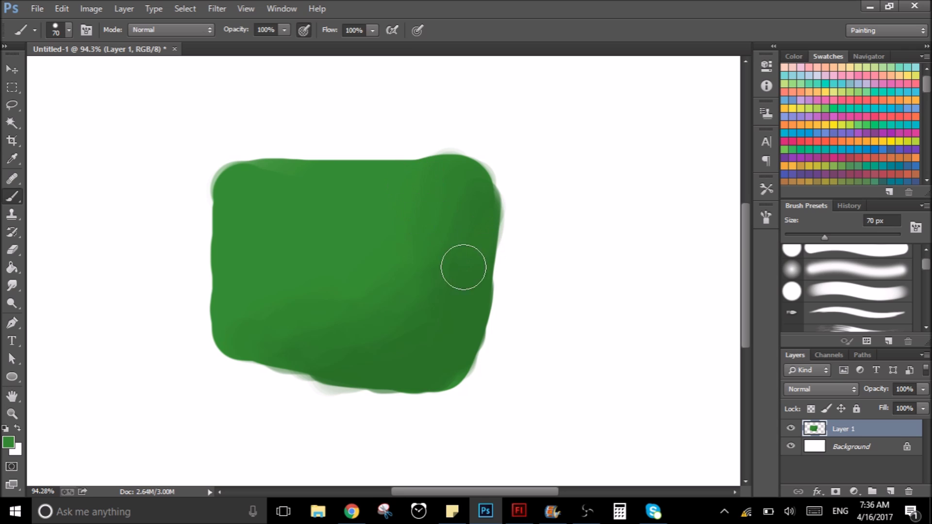
key("z")
left_click_drag(535, 280, 517, 280)
key("b")
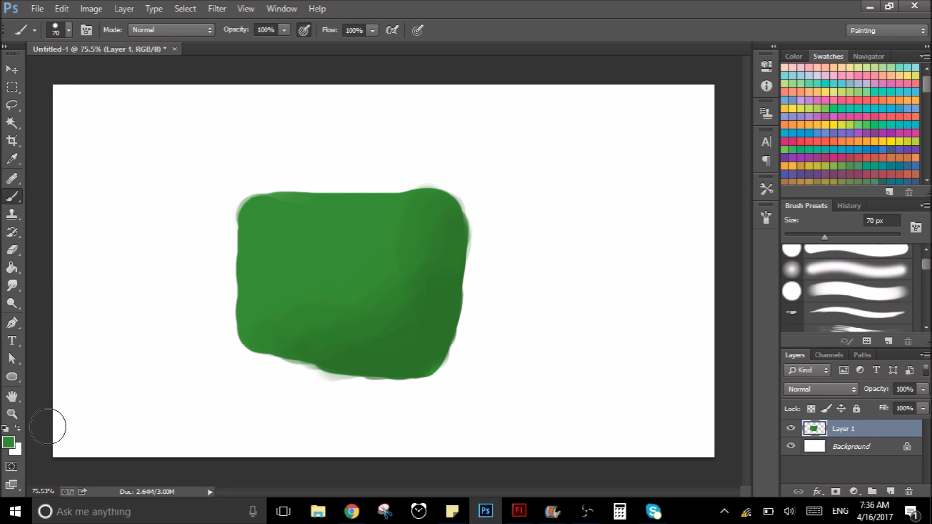
left_click(10, 442)
Set a lighter highlight green and brush a short stroke near the block's top.
left_click(406, 245)
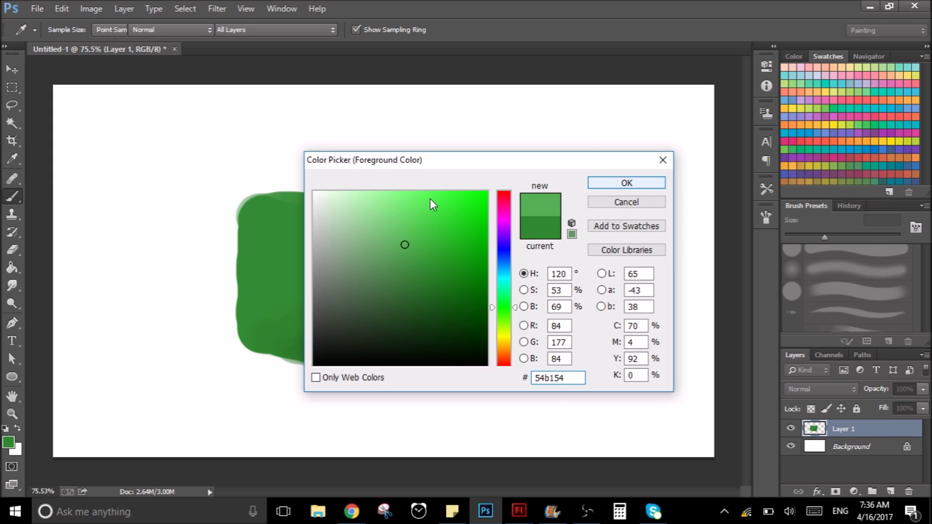
key("Return")
mouse_move(357, 216)
left_mouse_down()
mouse_move(275, 255)
mouse_move(365, 215)
left_mouse_up()
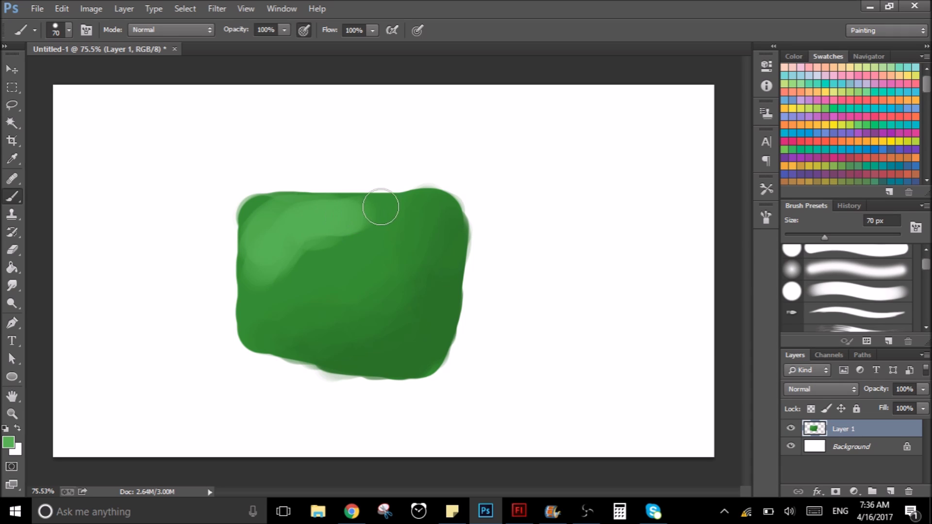